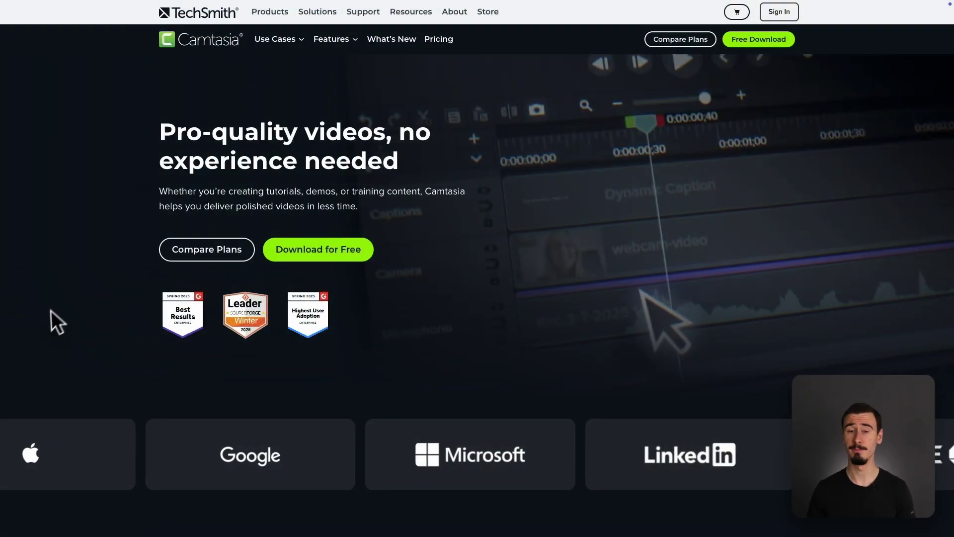
Step: Keep USB3.0 Capture as the camera, review the microphone sources, and turn off system audio
scroll(43, 321, down, 3)
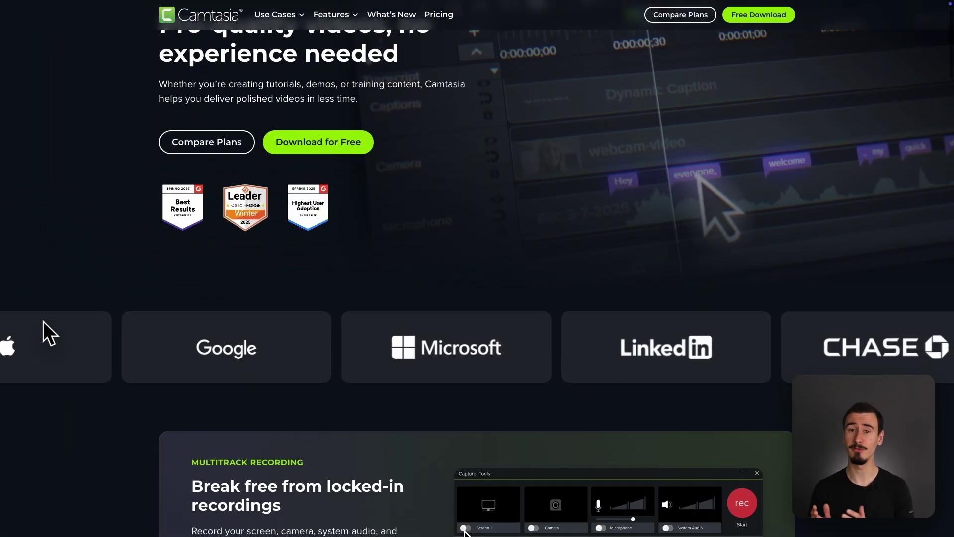
scroll(43, 322, down, 1)
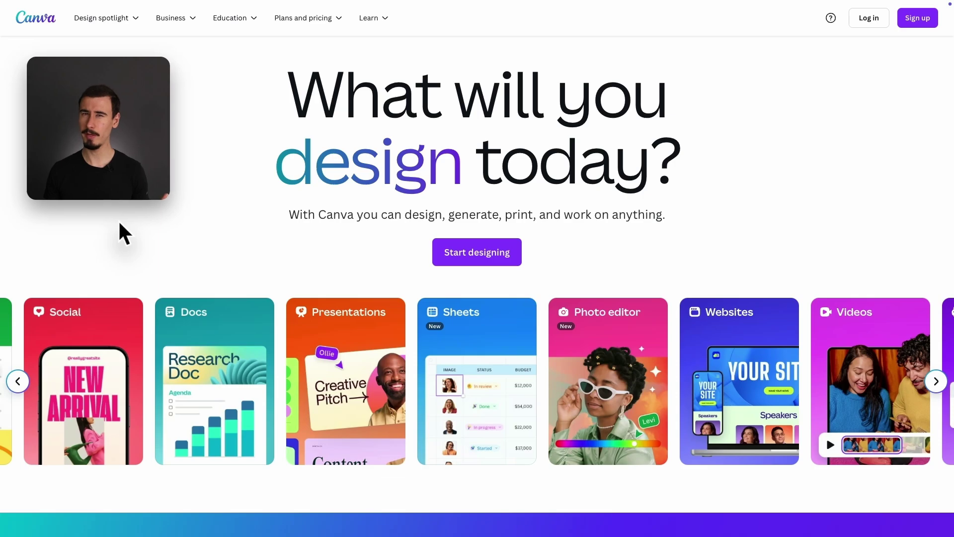
scroll(118, 219, down, 4)
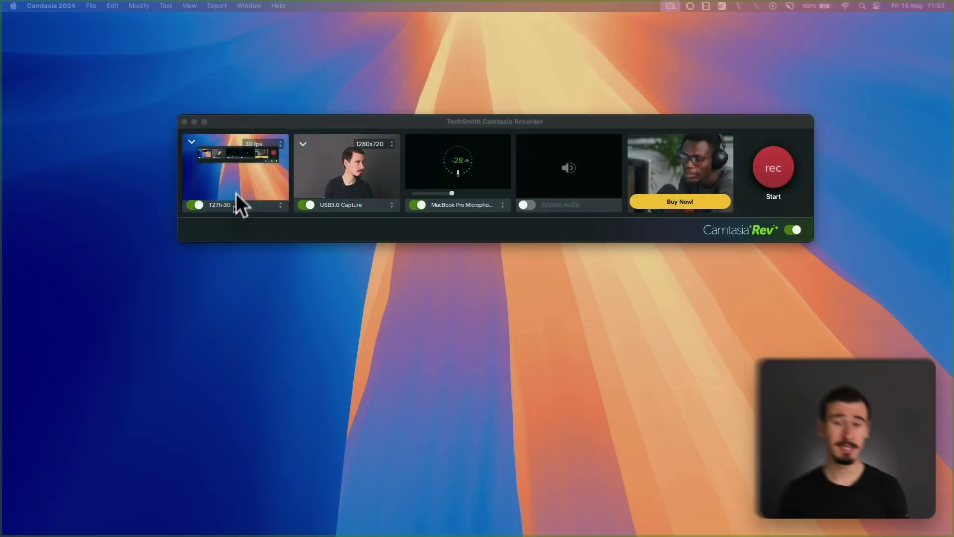
click(357, 204)
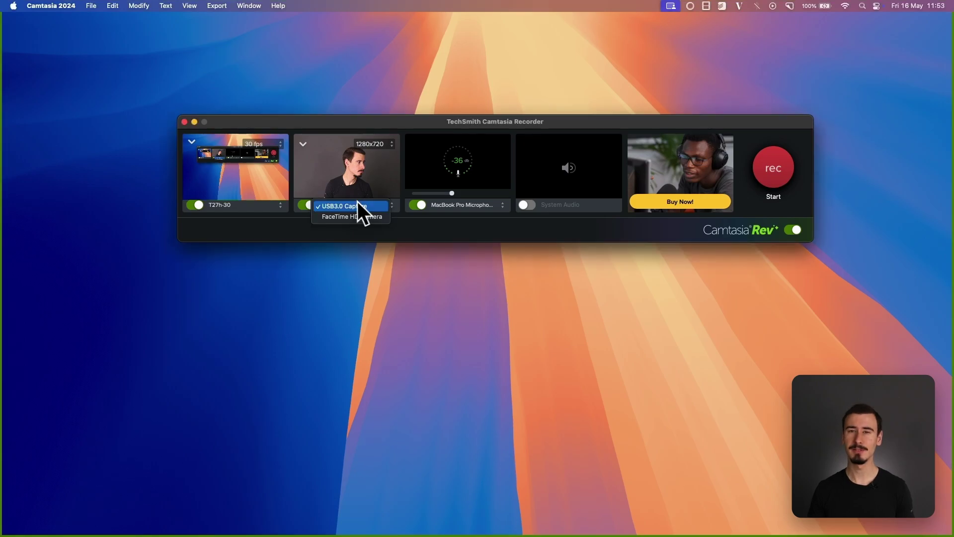
click(463, 207)
click(463, 208)
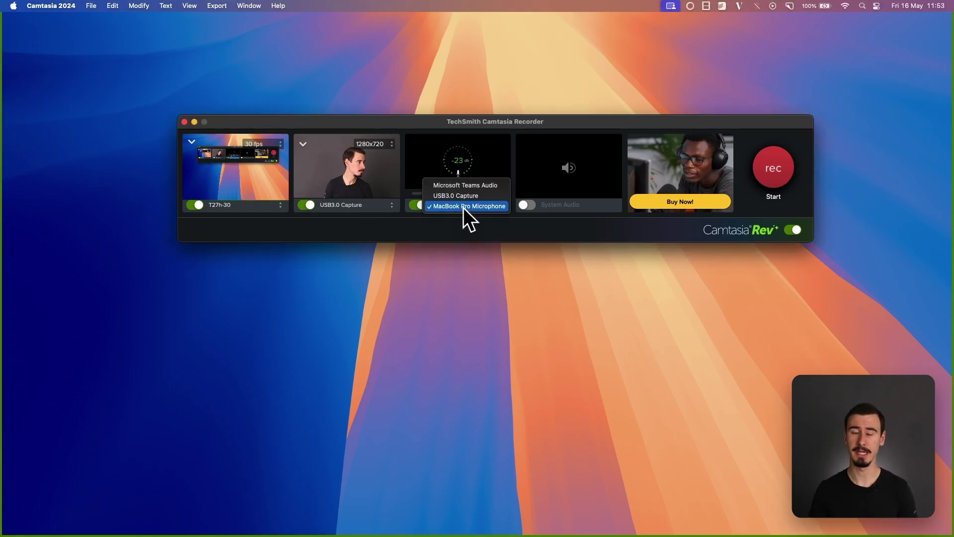
click(528, 205)
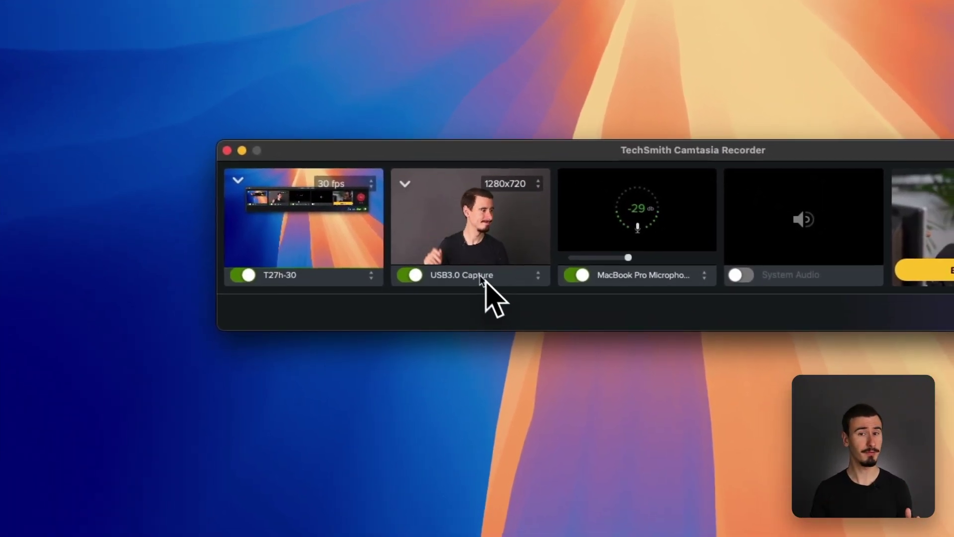
Step: Switch the Canva recording from screen-only to camera-only mode and list the available cameras
click(528, 307)
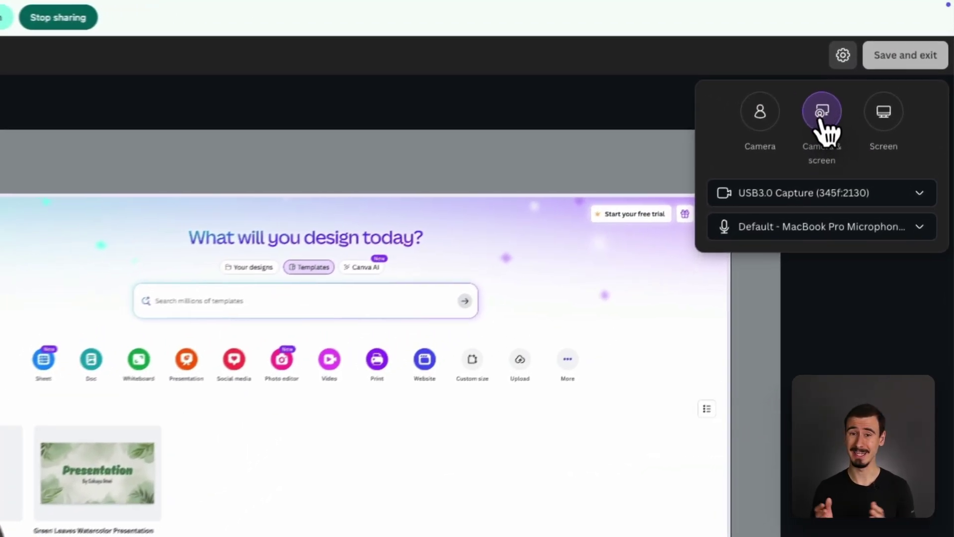
click(883, 116)
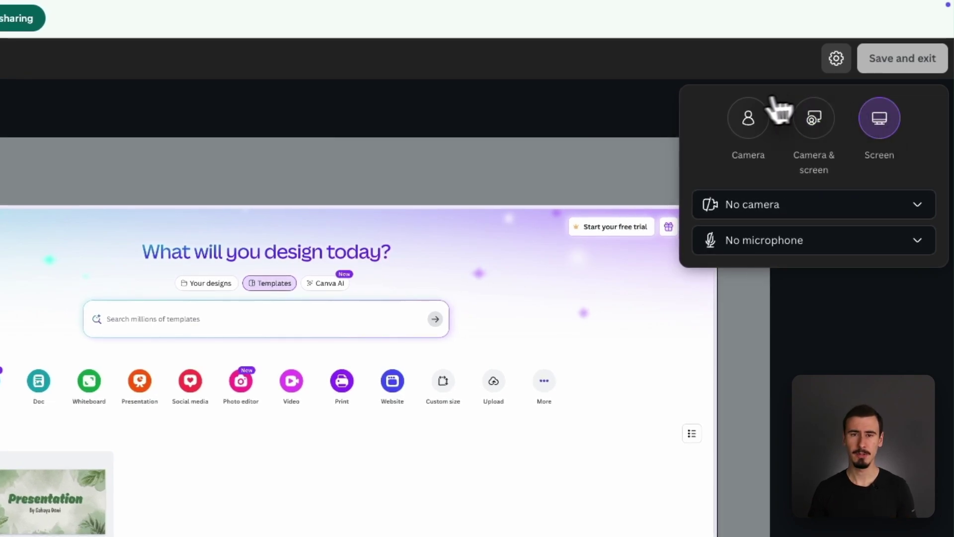
click(748, 120)
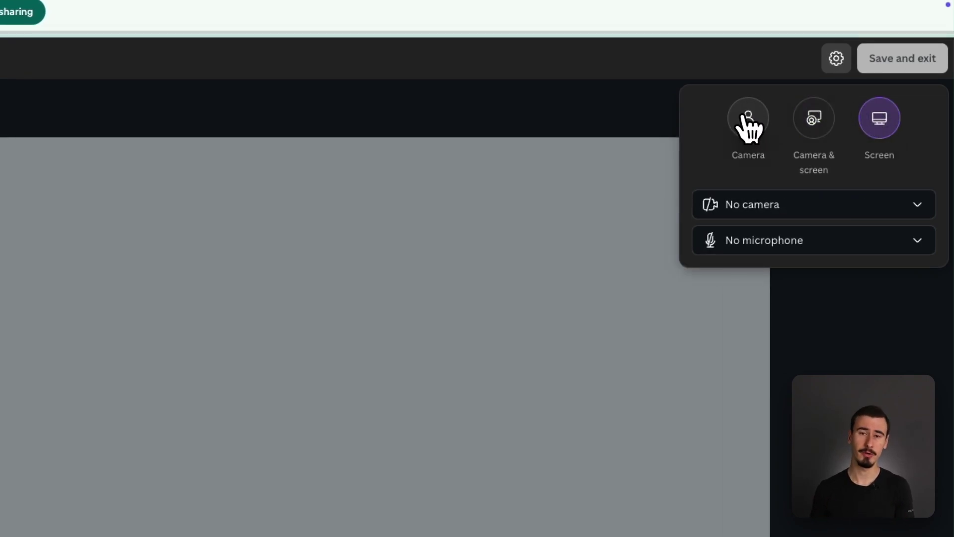
click(778, 169)
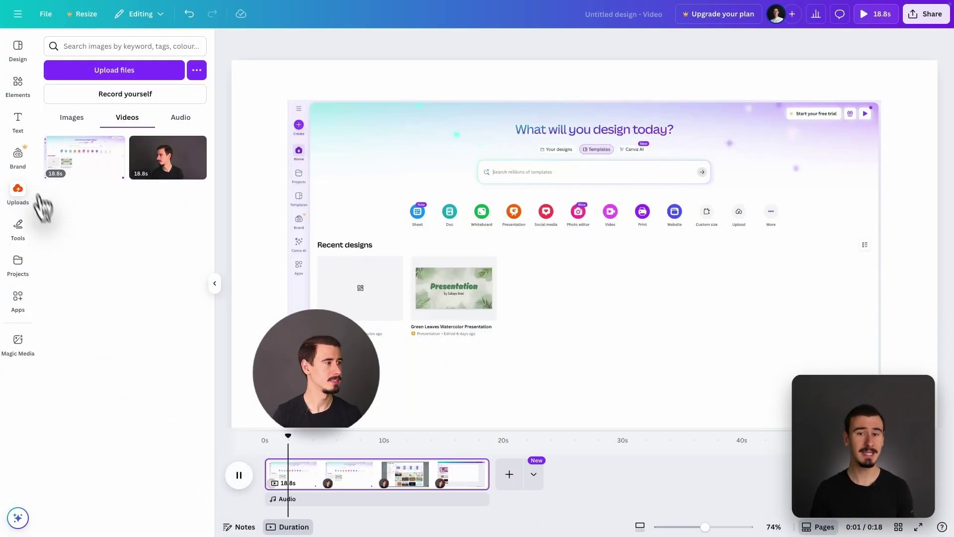
Step: Add a heading text box reading 'My heading' to the Canva video
click(20, 125)
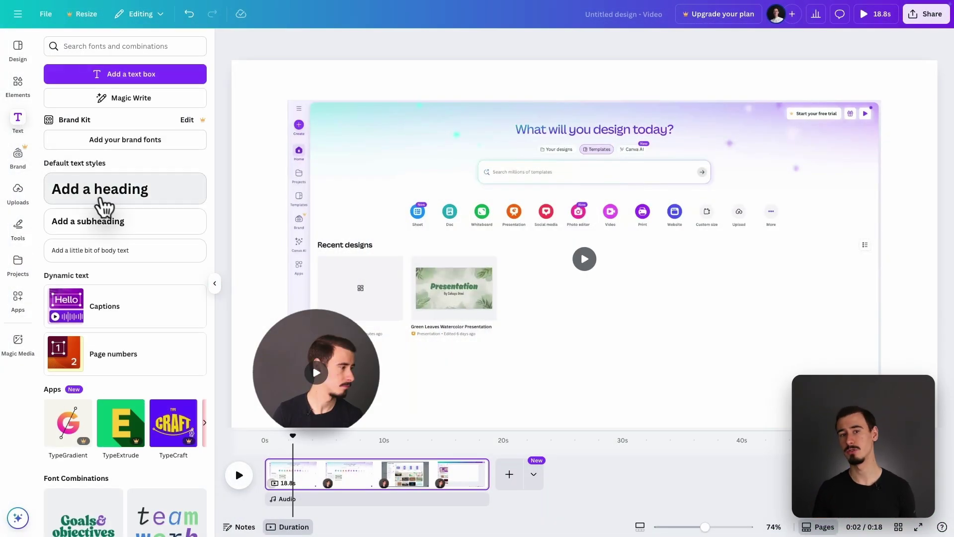
click(100, 201)
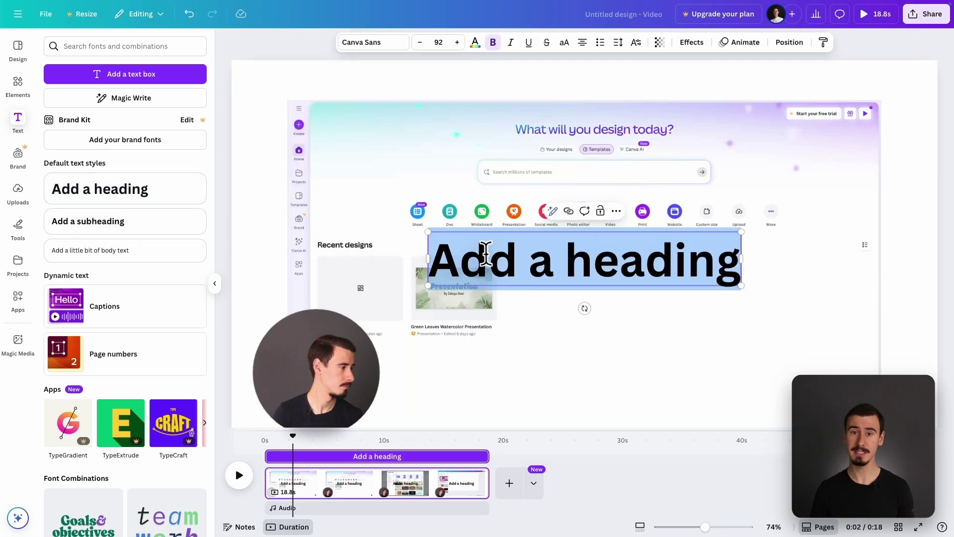
text(My heading)
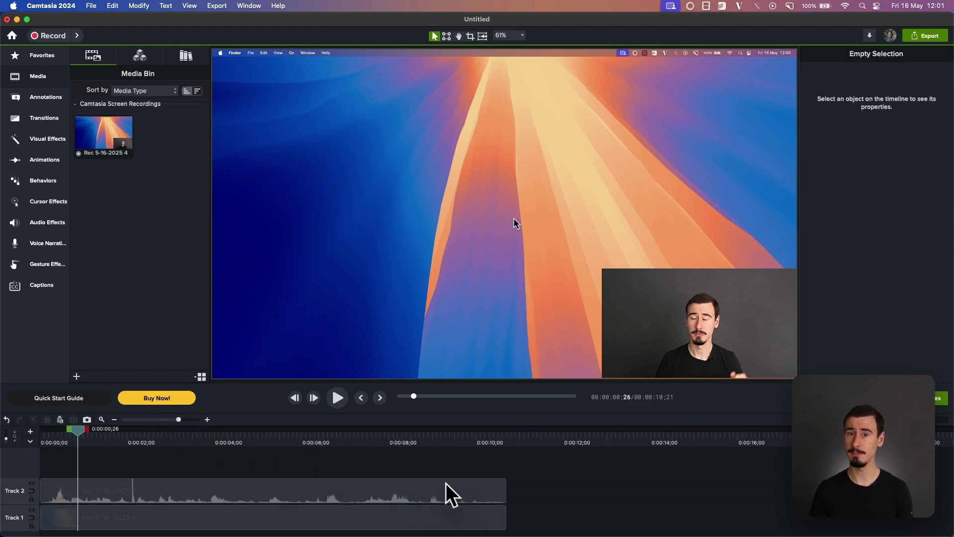
Step: Shorten the Track 2 webcam clip, move its overlay up-left, and browse transitions, effects and animations
drag(506, 492, 418, 492)
drag(638, 287, 613, 276)
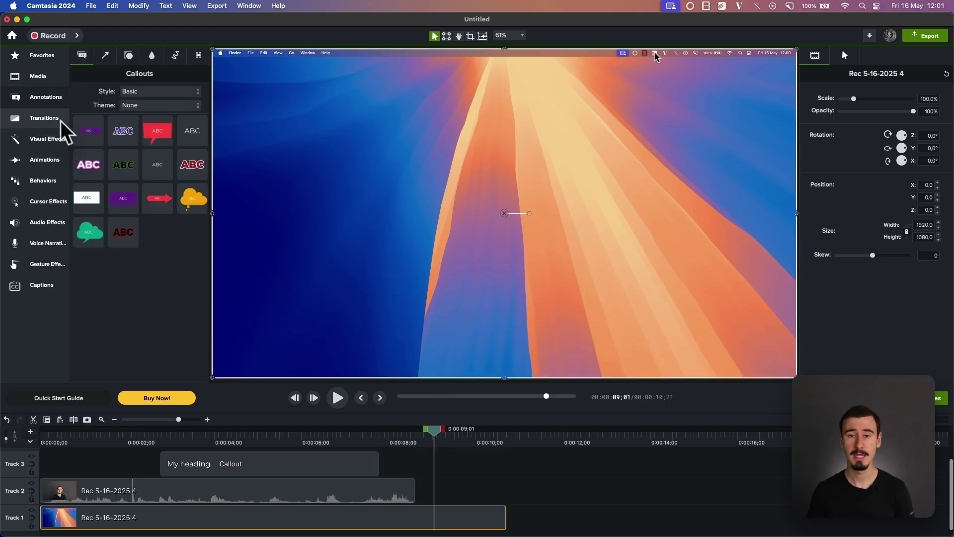
click(52, 118)
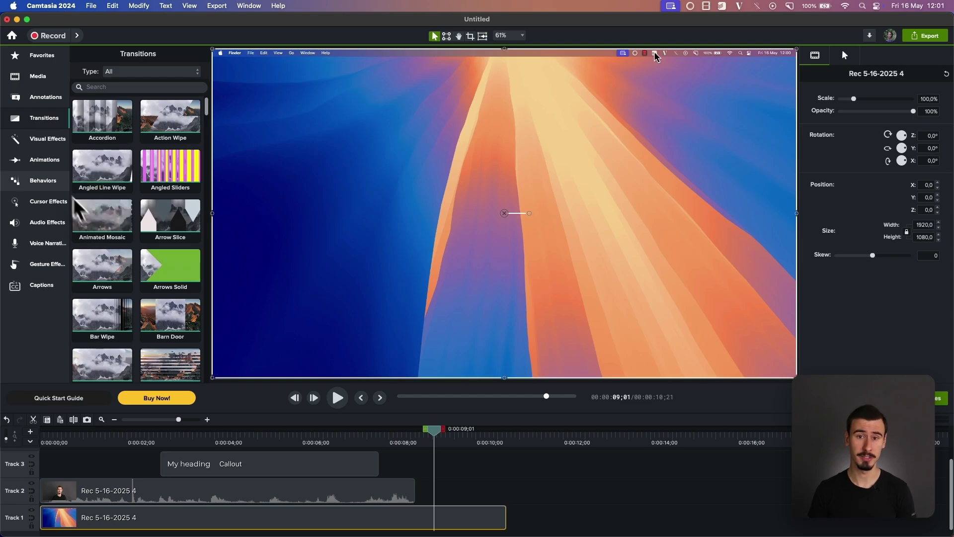
click(42, 138)
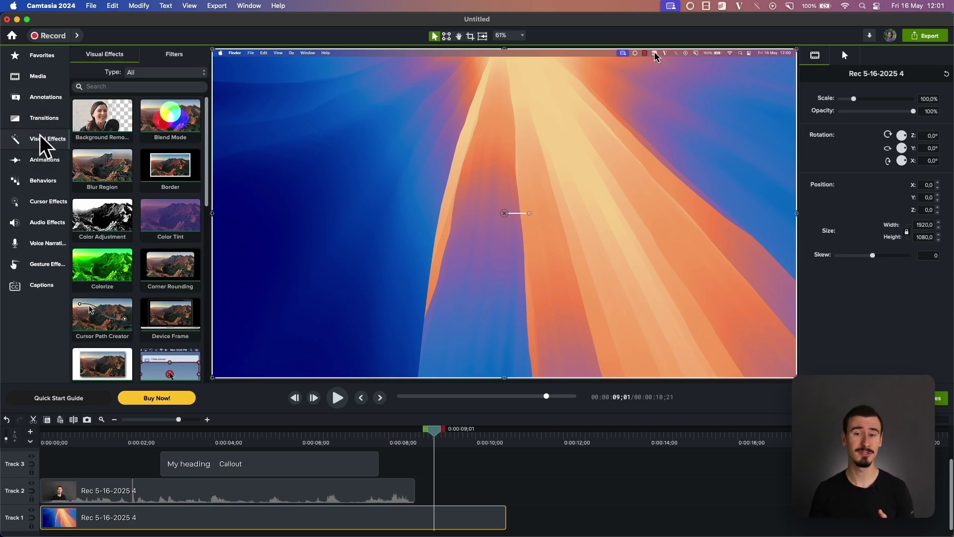
click(46, 162)
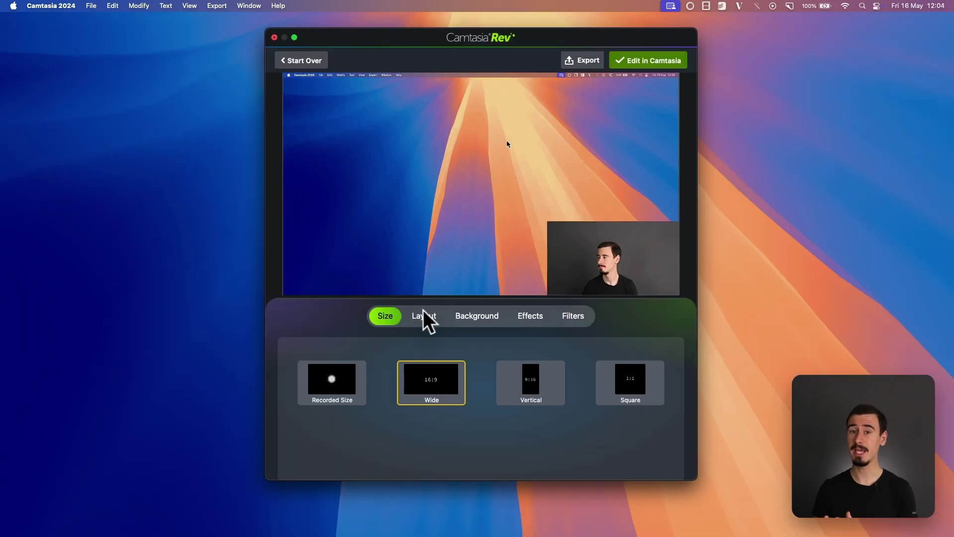
Step: Try several recording layouts, settling on the webcam centred below the screen
click(424, 316)
click(431, 396)
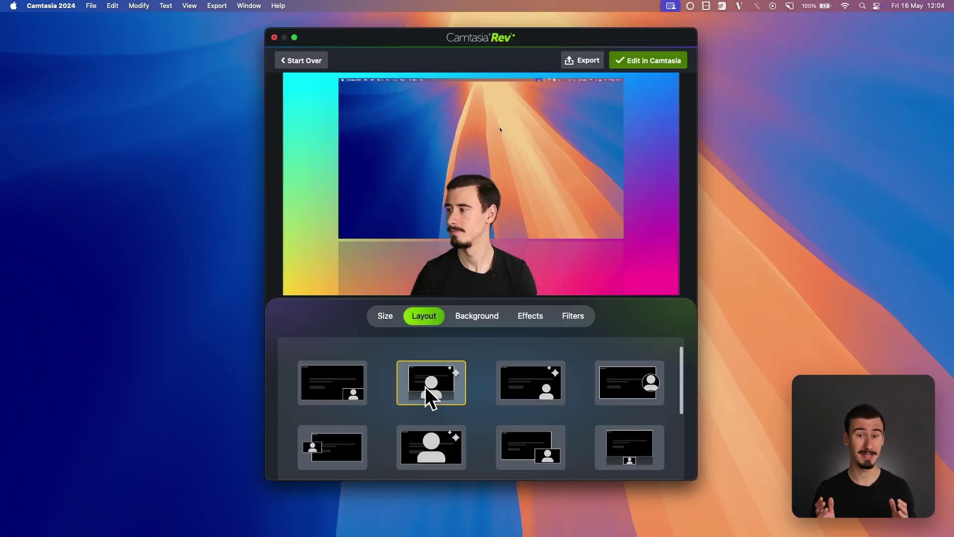
click(518, 385)
click(519, 447)
click(606, 443)
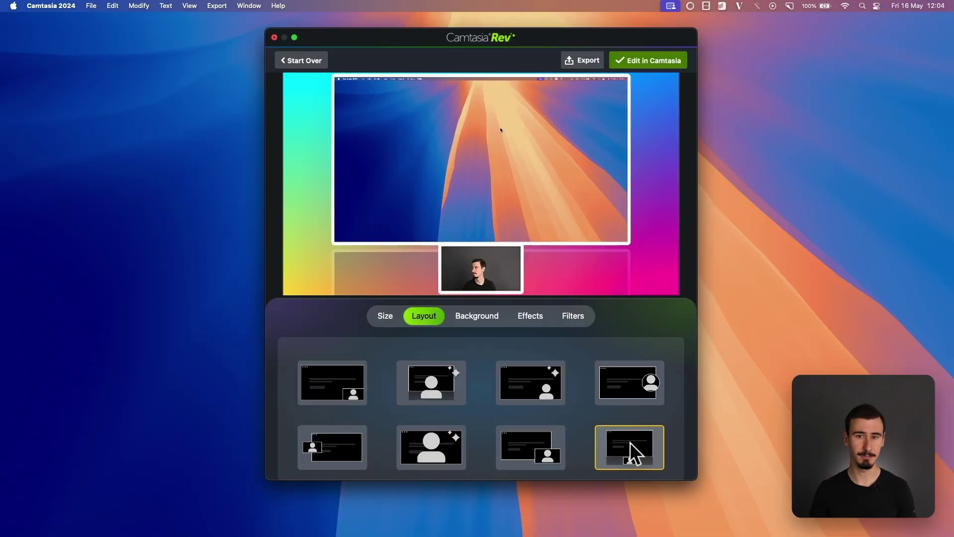
Step: Try red and purple gradient backgrounds, finishing with the dark red background
scroll(627, 443, down, 3)
click(493, 319)
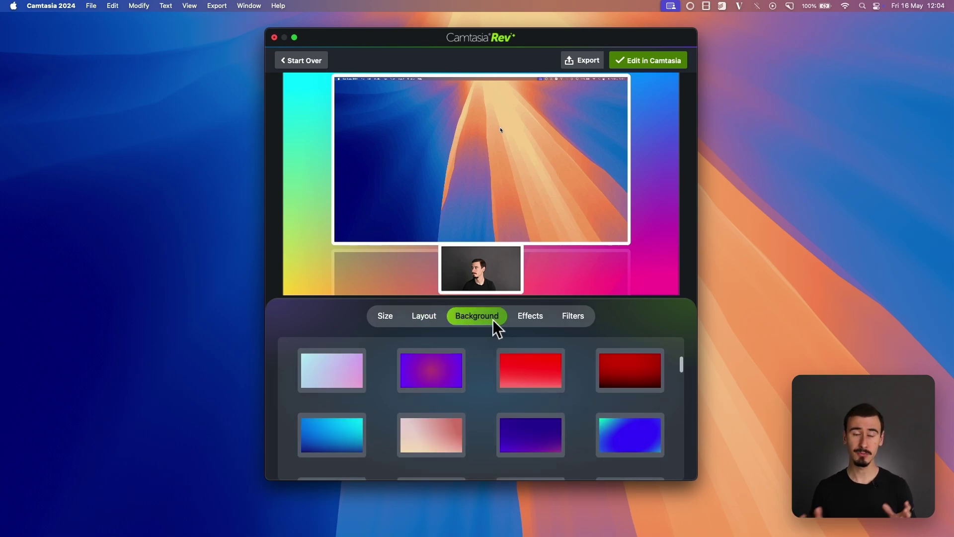
click(522, 376)
click(537, 432)
click(643, 363)
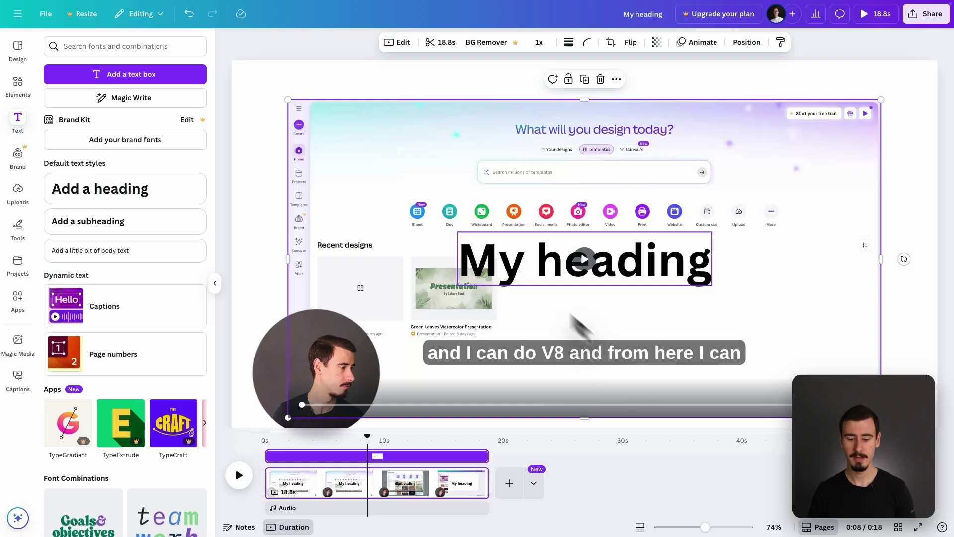
Step: Move 'My heading' up-left and place a small chevron arrow over the first recent design
drag(478, 271, 380, 174)
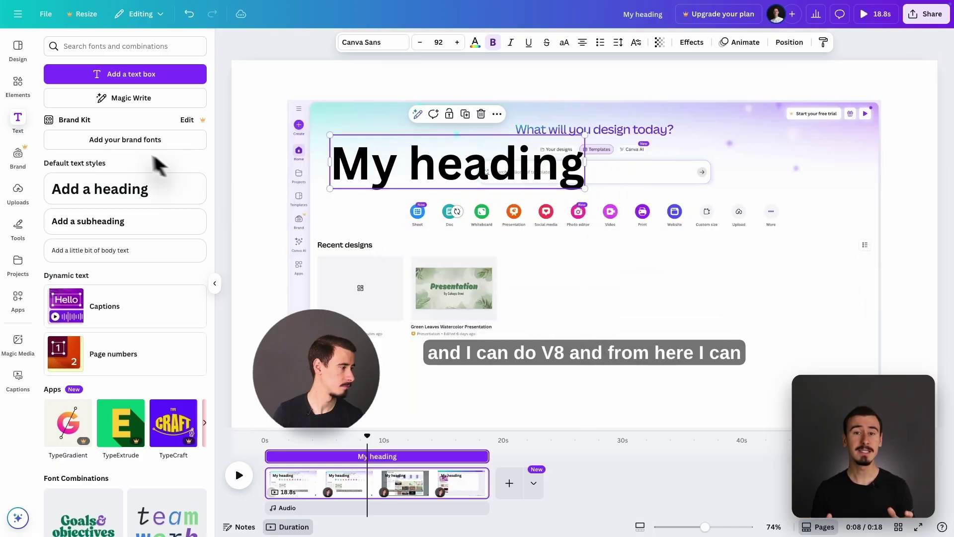
click(17, 84)
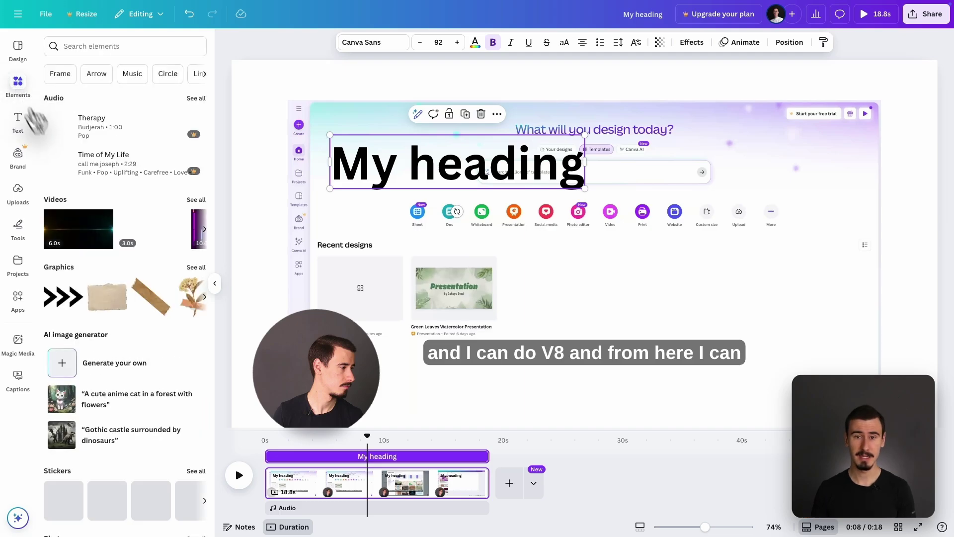
click(64, 301)
drag(480, 286, 318, 340)
drag(279, 239, 417, 320)
drag(455, 353, 334, 276)
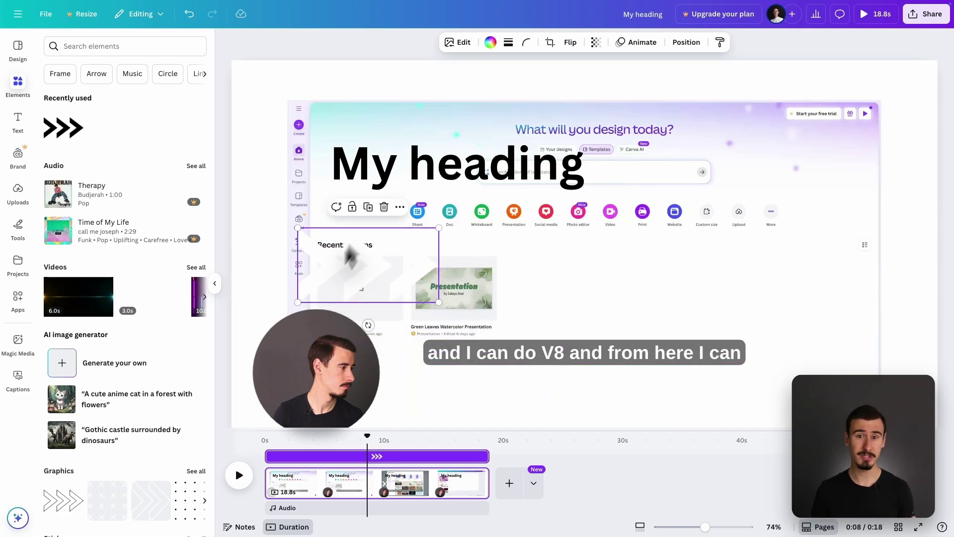
click(491, 42)
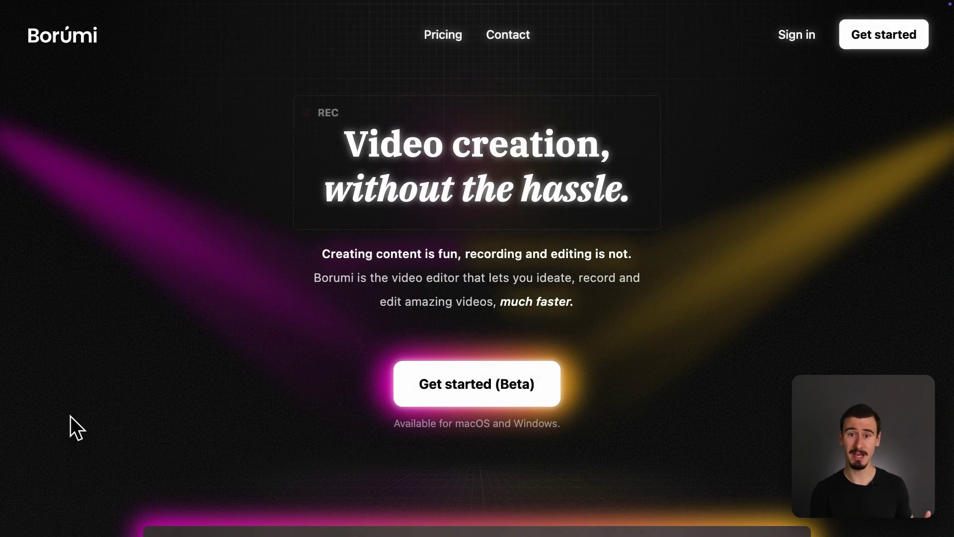
scroll(71, 416, down, 3)
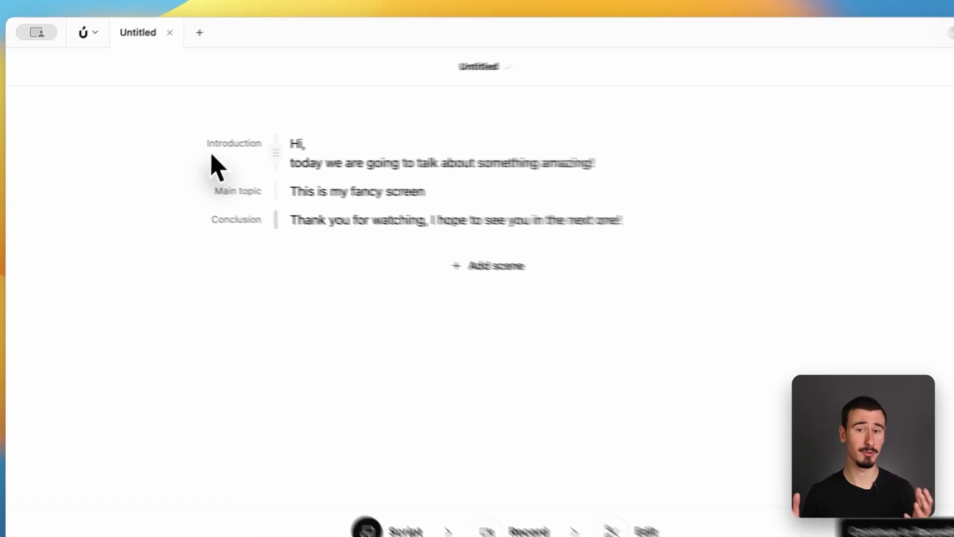
Step: Select the Introduction and Main topic scene names, then continue from the script to recording
double_click(216, 143)
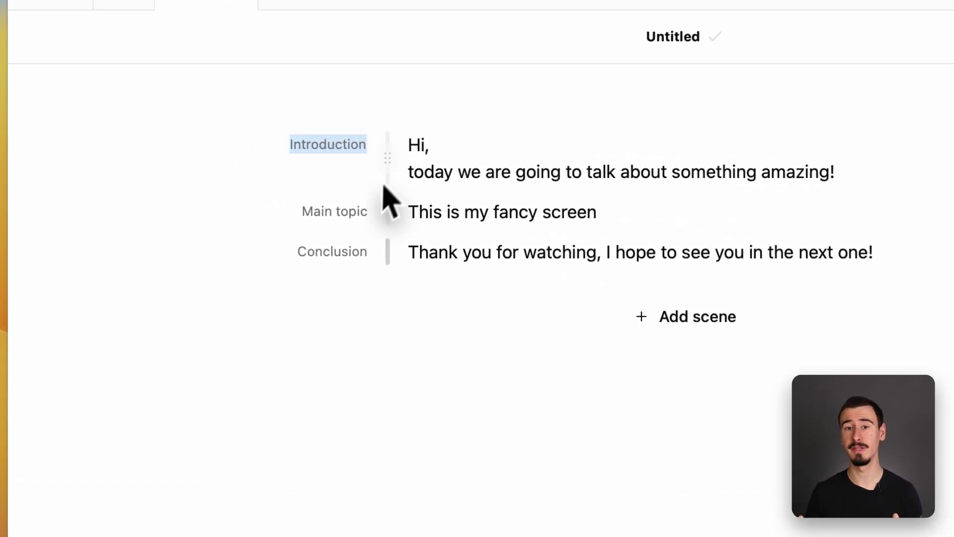
double_click(360, 213)
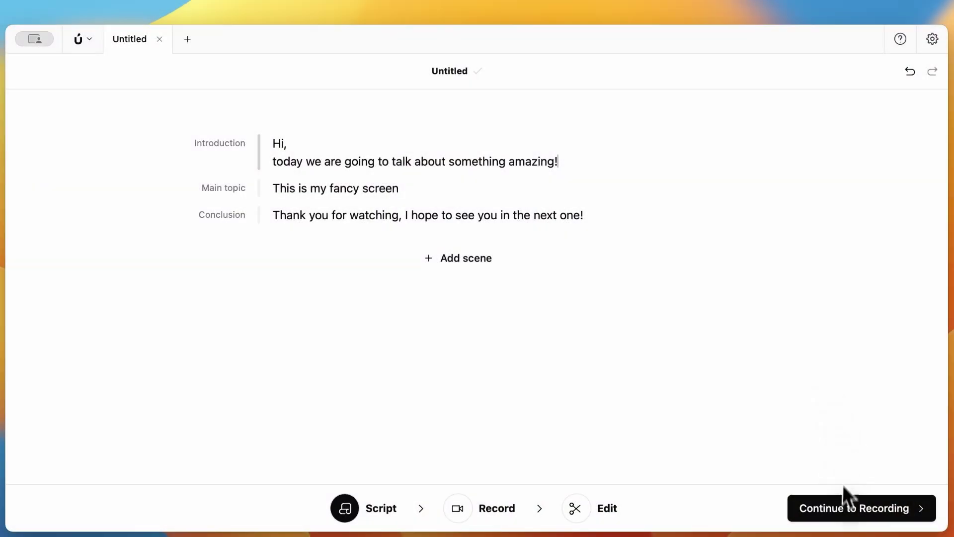
click(842, 501)
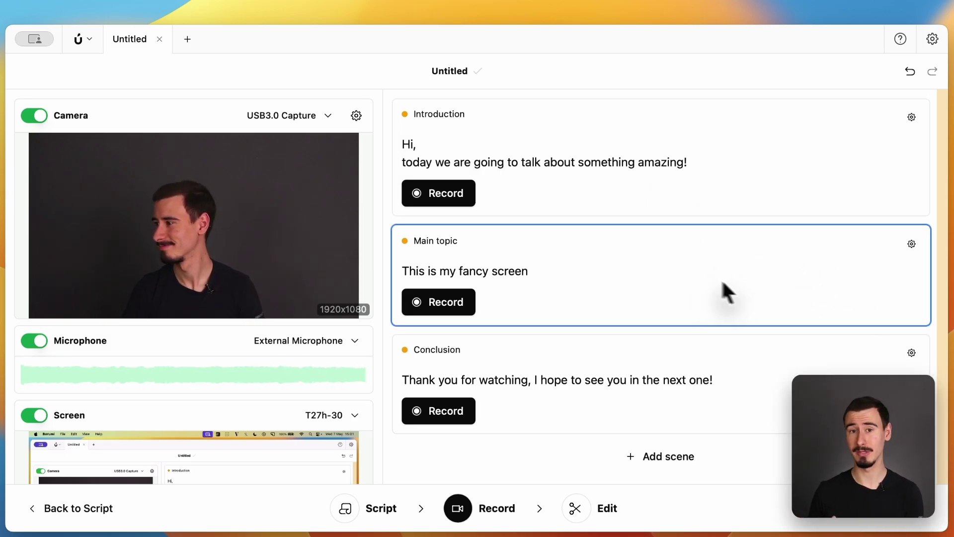
Step: Record a take of the Introduction scene, then scroll down to the remaining scenes
click(443, 199)
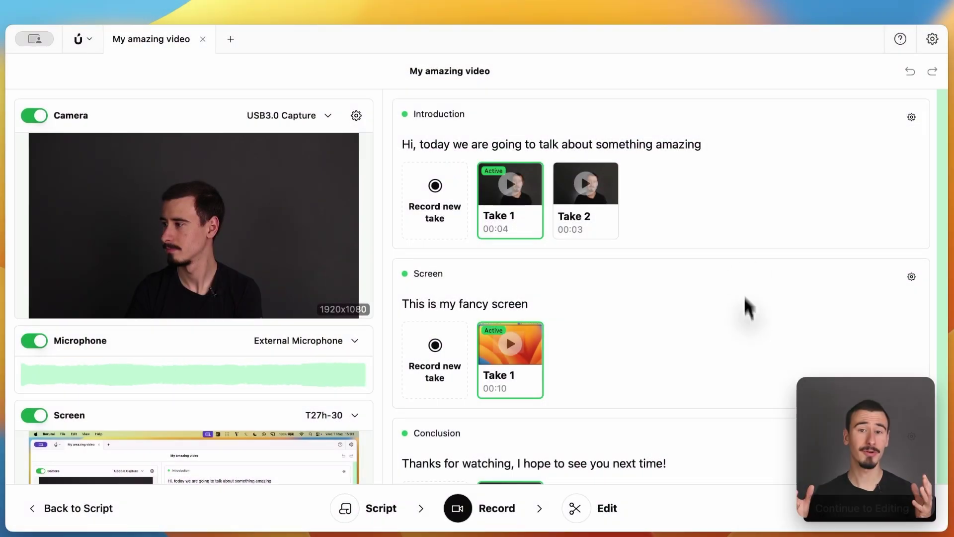
scroll(742, 221, down, 3)
scroll(743, 222, down, 2)
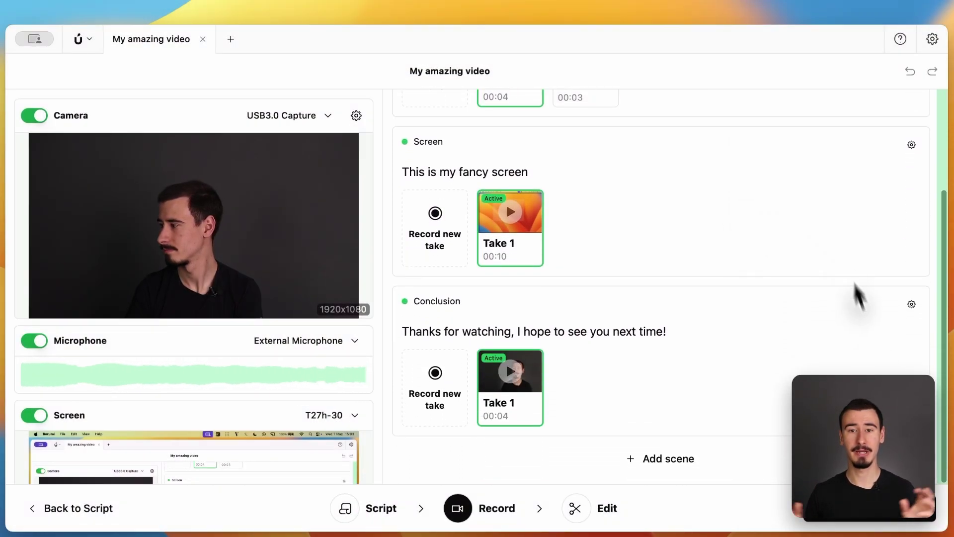
Step: Enlarge the camera into a tall portrait box, shrink the screen, and apply a purple gradient backdrop
click(879, 507)
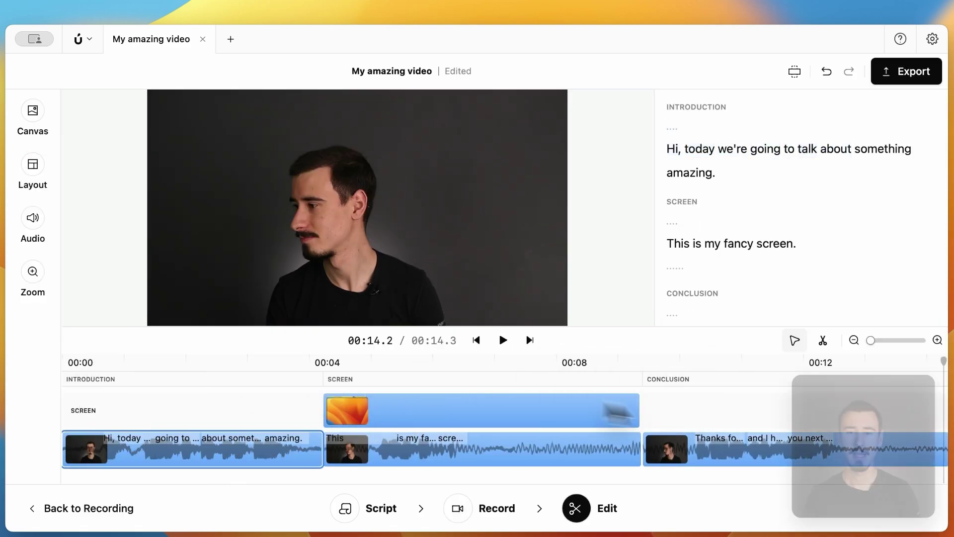
click(390, 371)
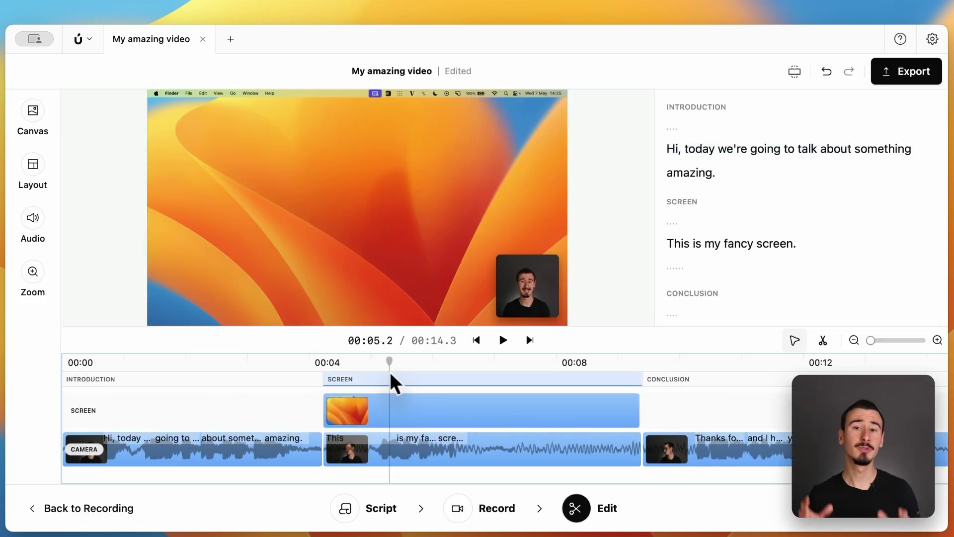
click(547, 297)
drag(497, 256, 454, 138)
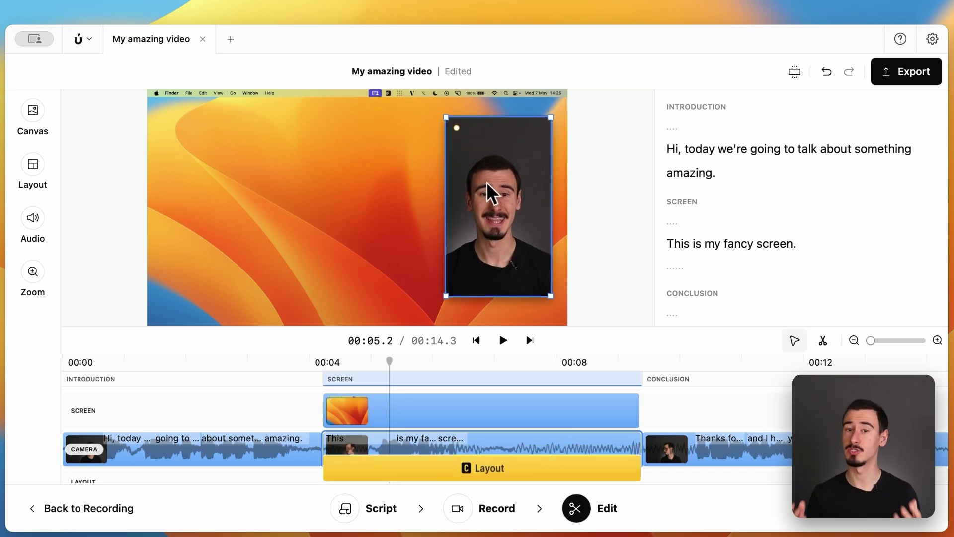
click(224, 234)
drag(149, 93, 248, 198)
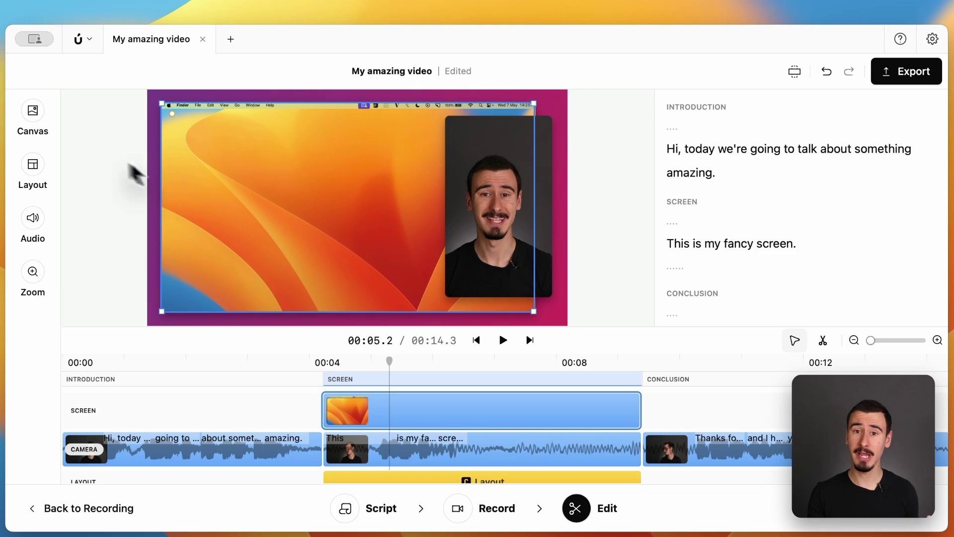
click(46, 119)
click(112, 222)
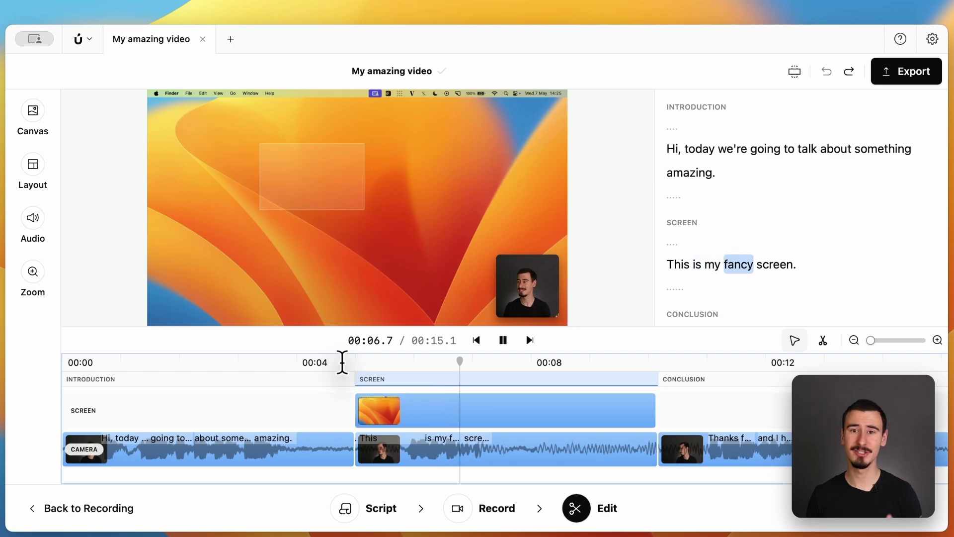
Step: Stretch the camera bubble taller and delete the transcript pauses between scenes and at the end
key(space)
click(517, 275)
drag(498, 257, 449, 106)
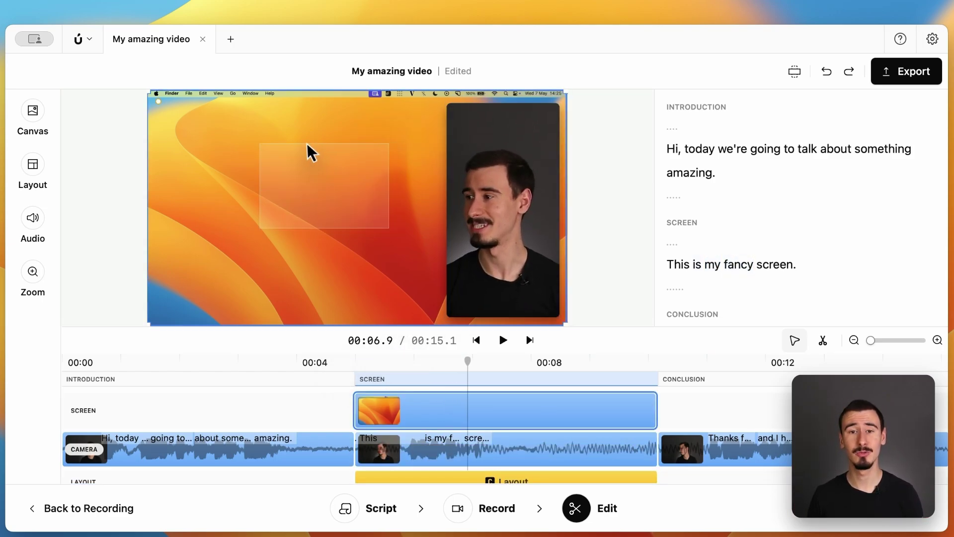
click(698, 197)
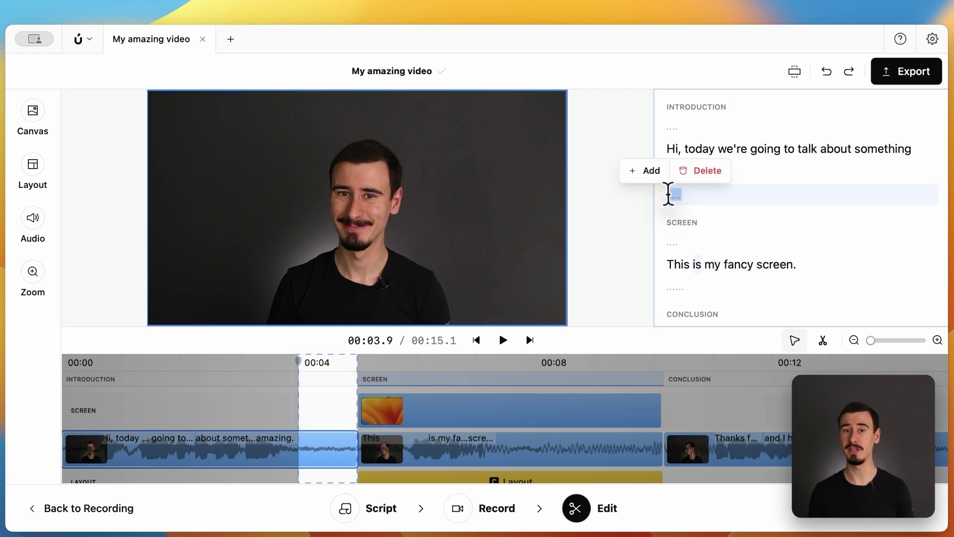
mouse_move(668, 193)
mouse_down()
mouse_move(693, 232)
mouse_move(707, 299)
mouse_up()
key(BackSpace)
key(BackSpace)
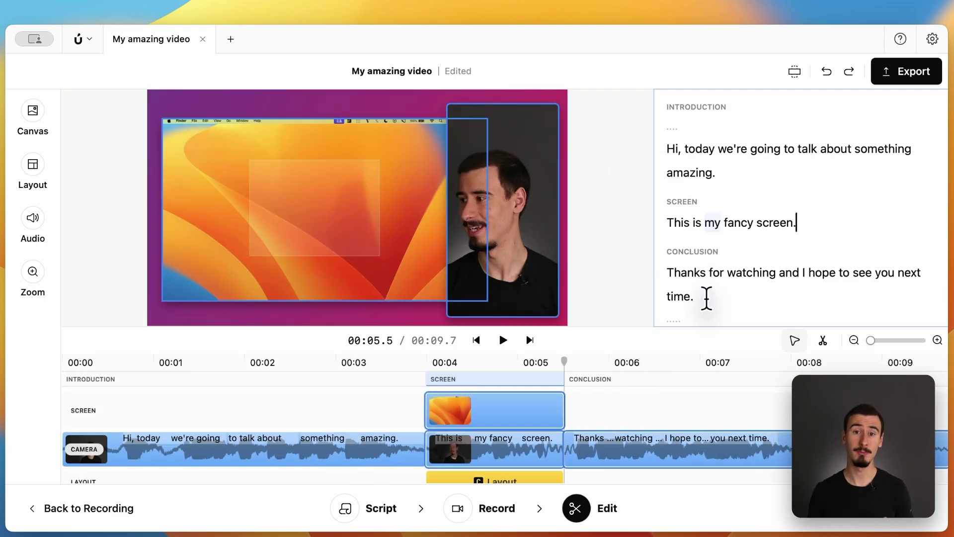
drag(673, 305, 673, 312)
key(BackSpace)
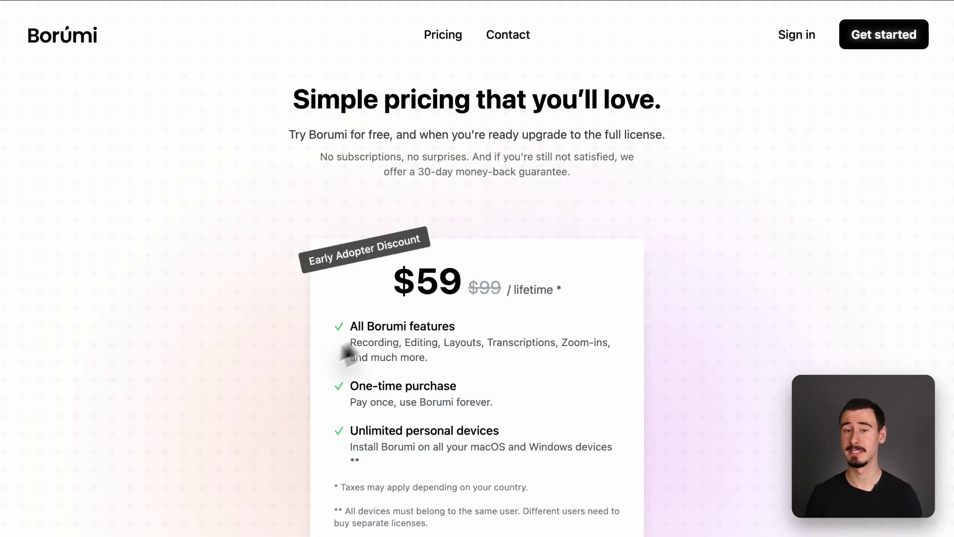
drag(415, 281, 452, 281)
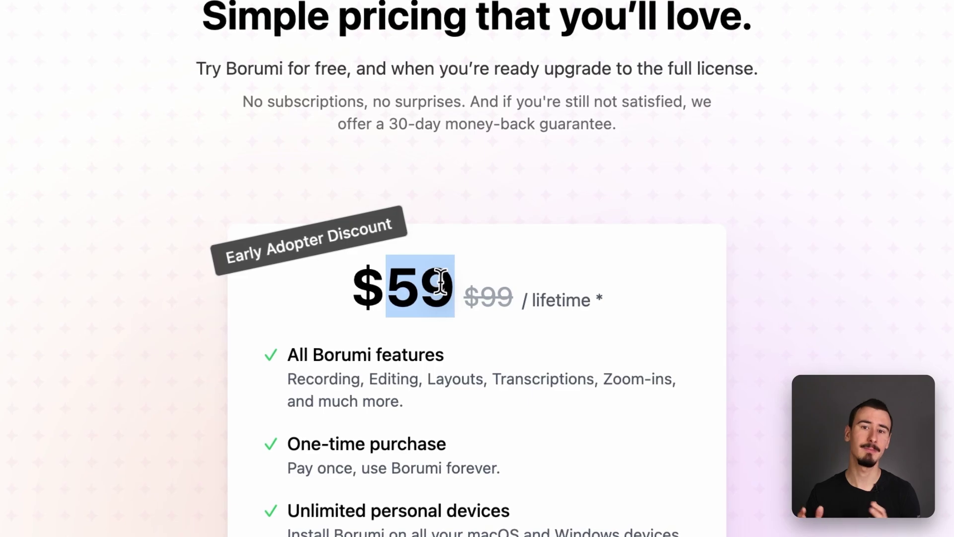
click(526, 300)
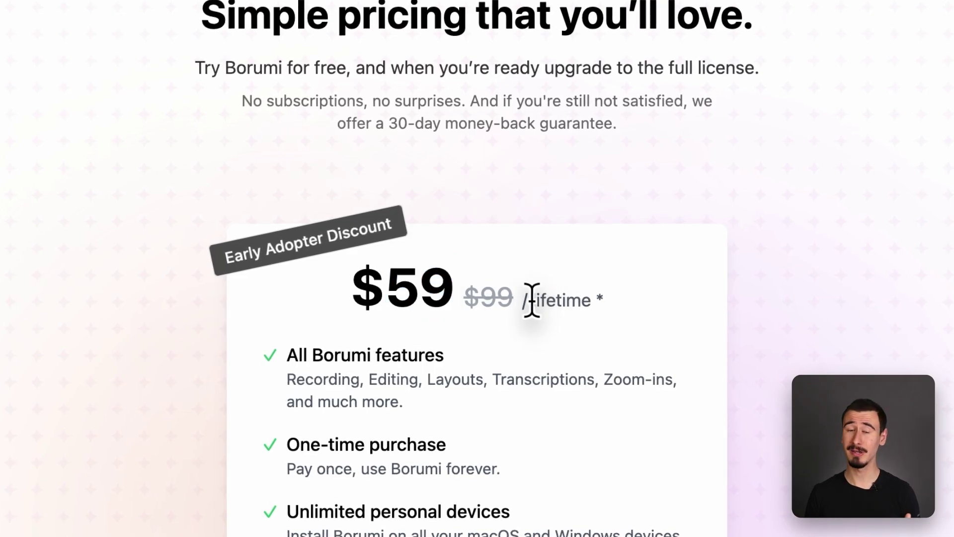
click(589, 334)
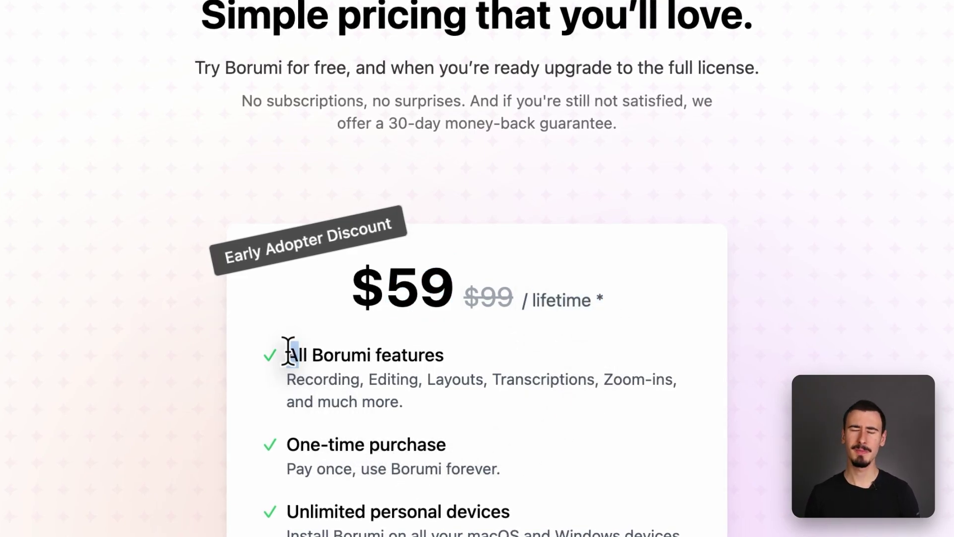
drag(289, 351, 559, 514)
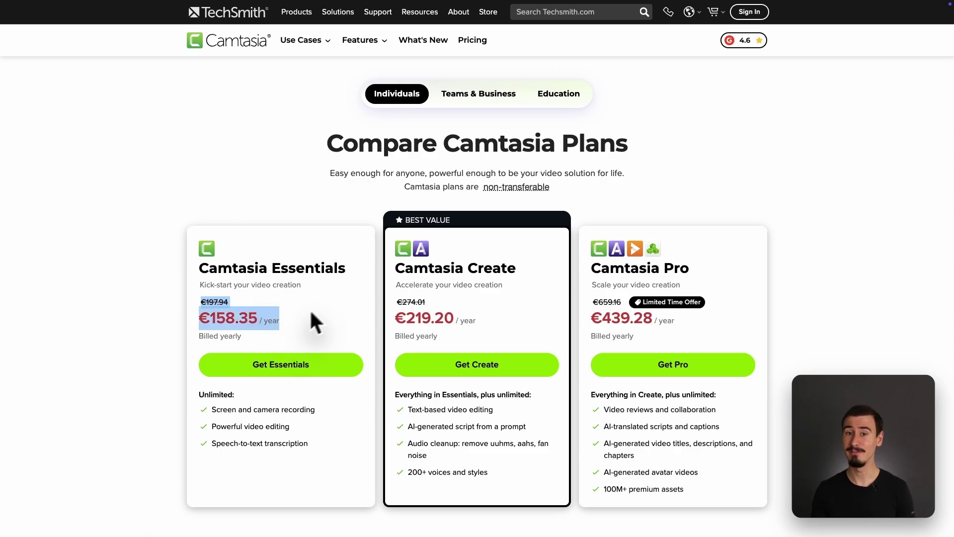
Step: Clear the highlight on the Essentials €158.35 per-year price
click(459, 280)
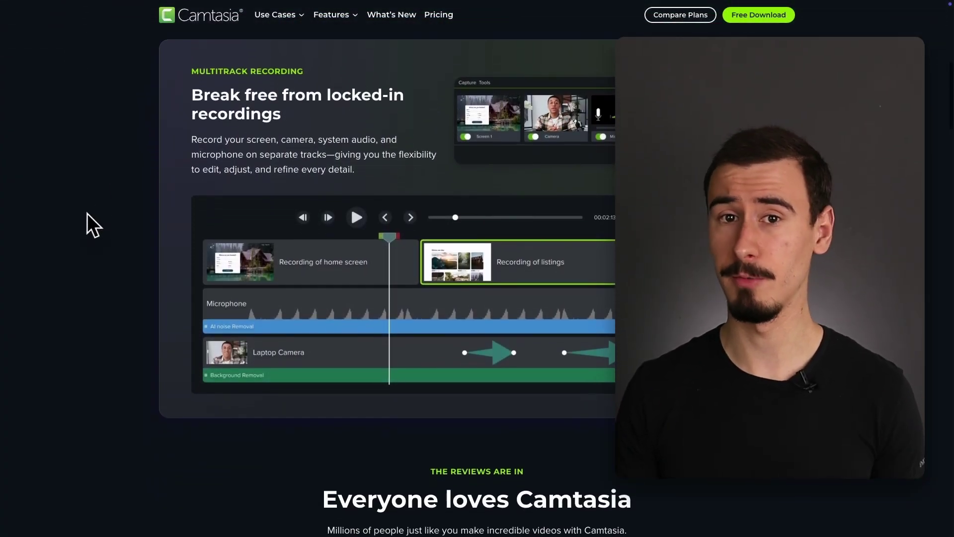
Step: Scroll the Camtasia homepage to cursor editing, then play the Canva demo to 0:03 and pause
scroll(88, 214, down, 4)
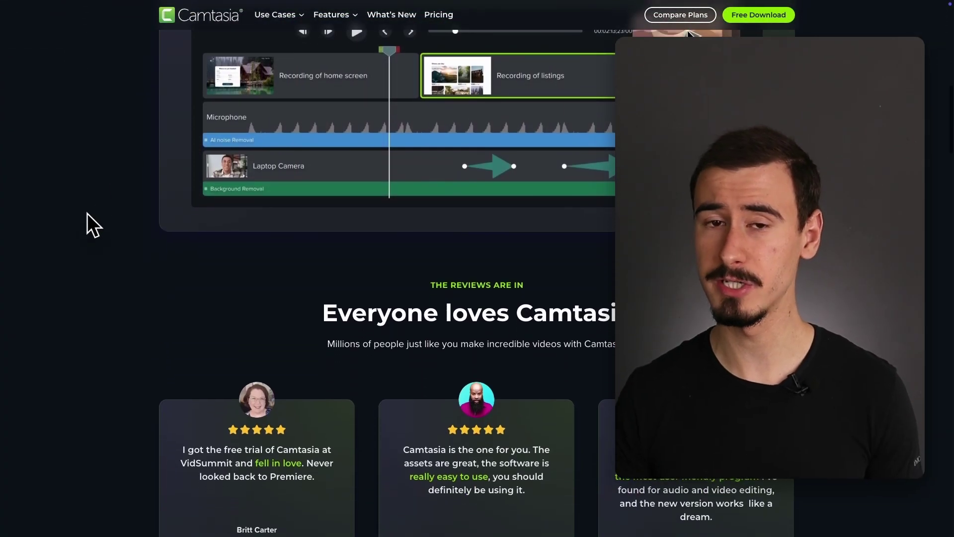
scroll(87, 214, down, 3)
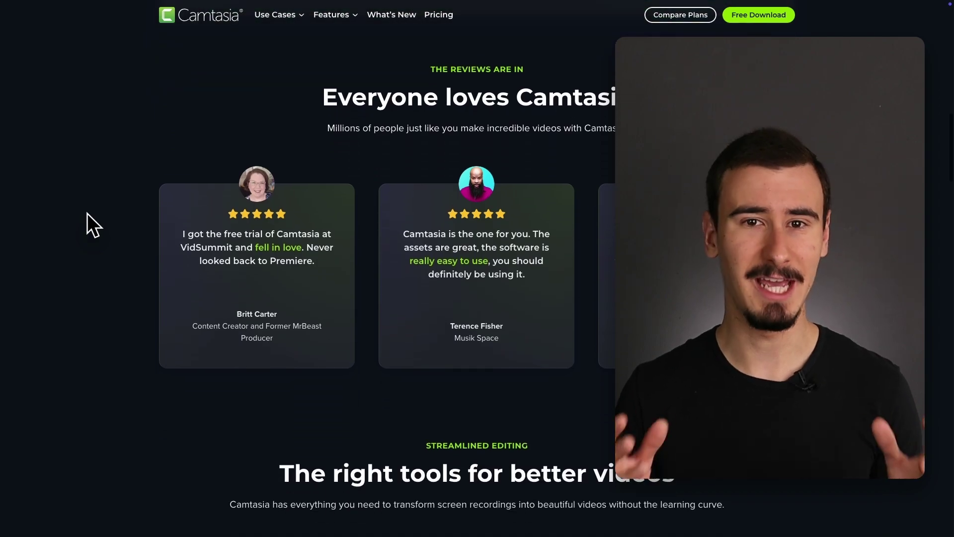
scroll(87, 213, down, 4)
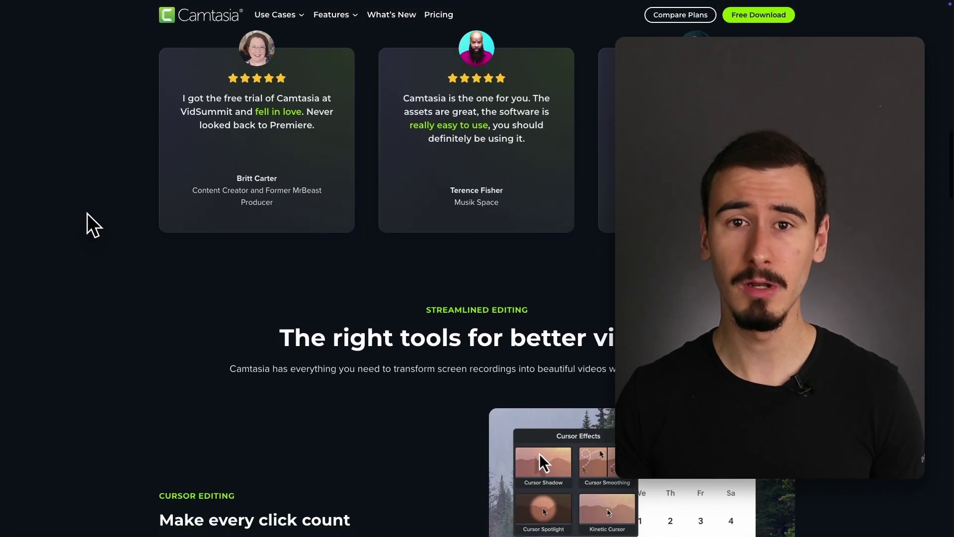
scroll(88, 213, down, 1)
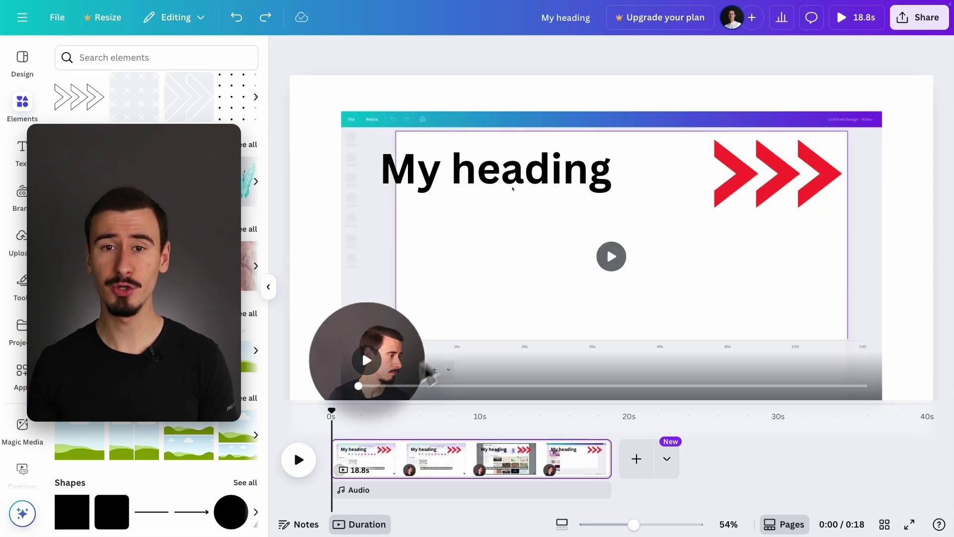
click(299, 459)
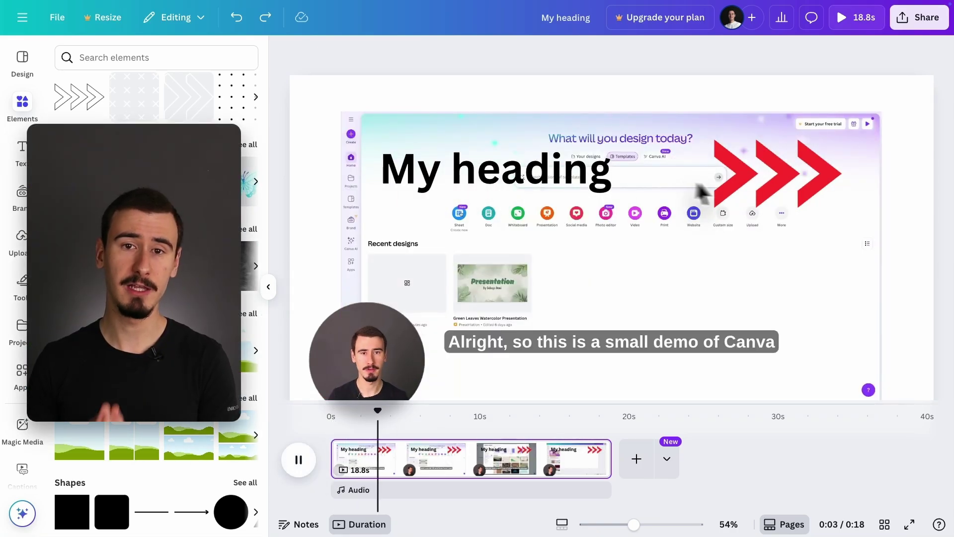
click(756, 188)
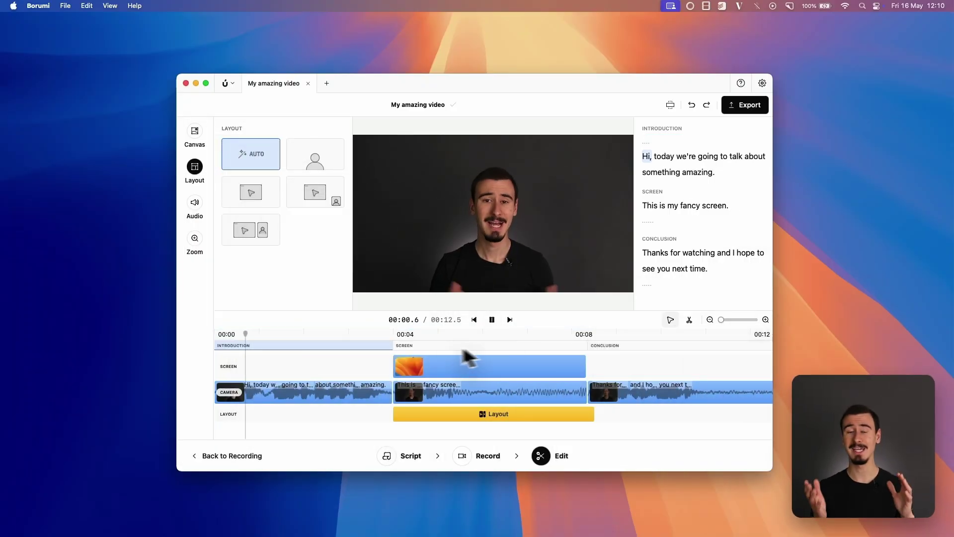